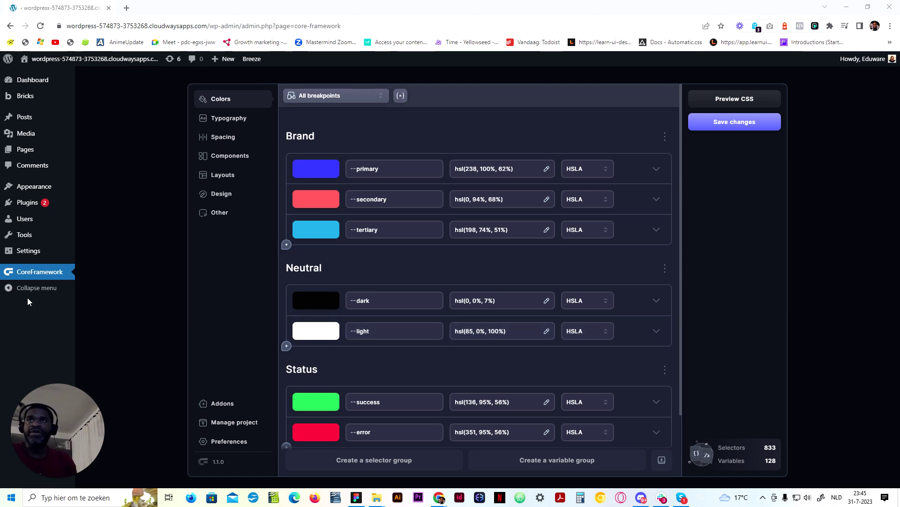
Step: Visit the Manage project page, then return to the Colors editor
click(235, 422)
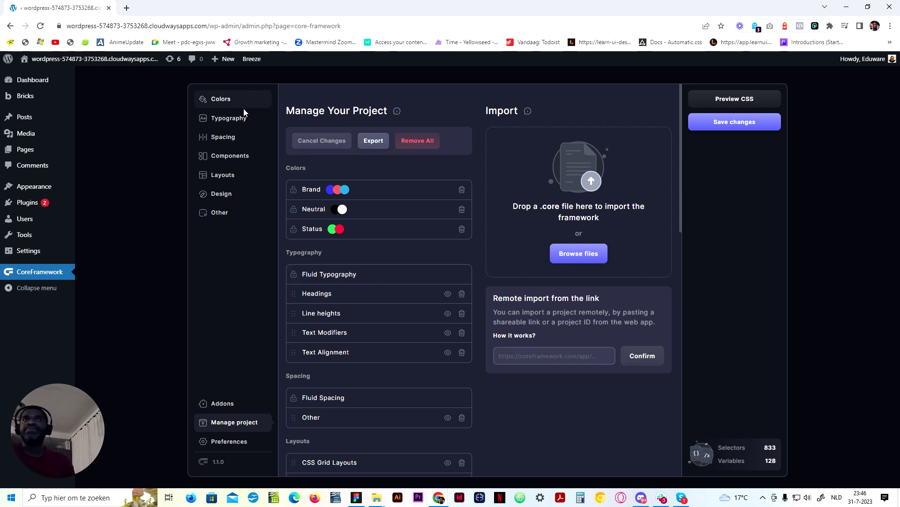
click(215, 99)
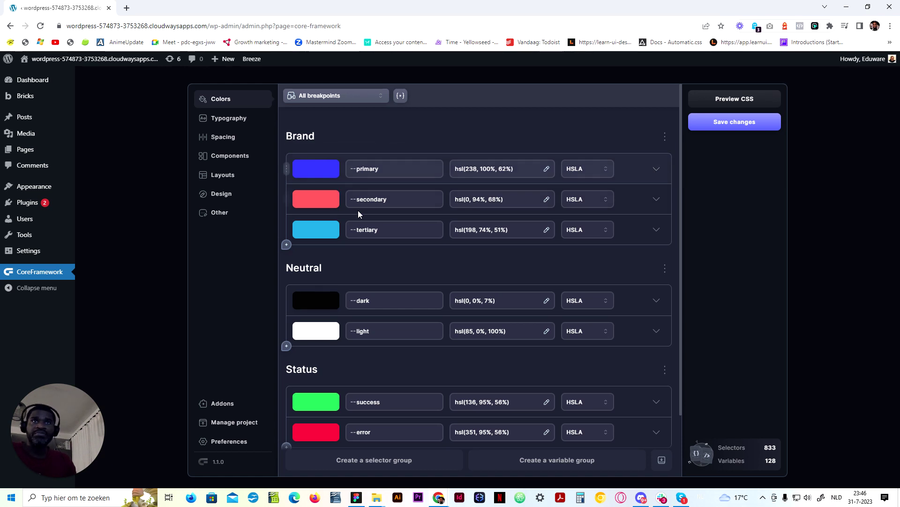
Step: Give Brand primary 9 shades and 9 tints, and adjust the secondary colour's tint count
click(655, 169)
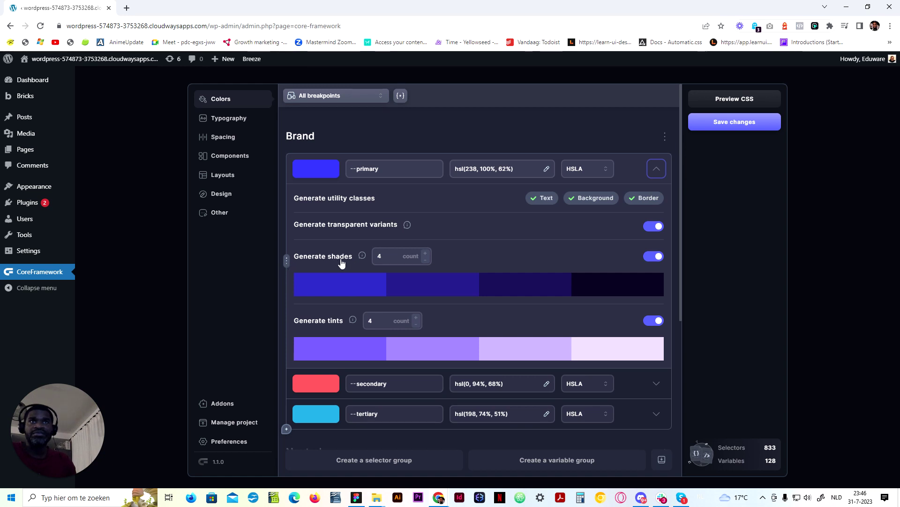
click(382, 256)
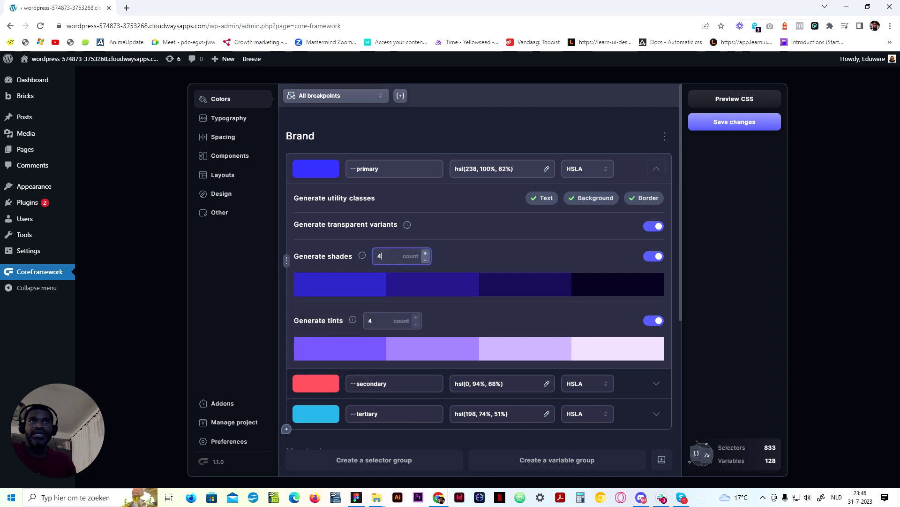
text(9)
double_click(375, 320)
text(9)
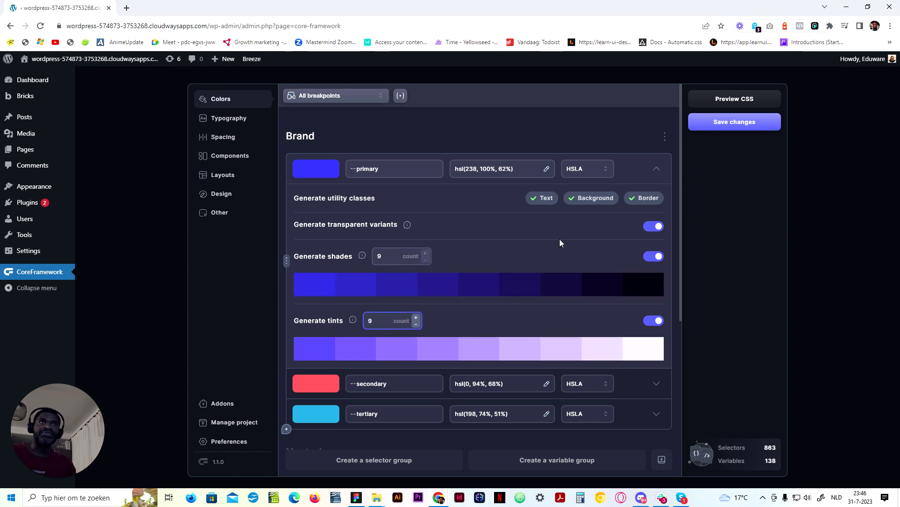
click(656, 169)
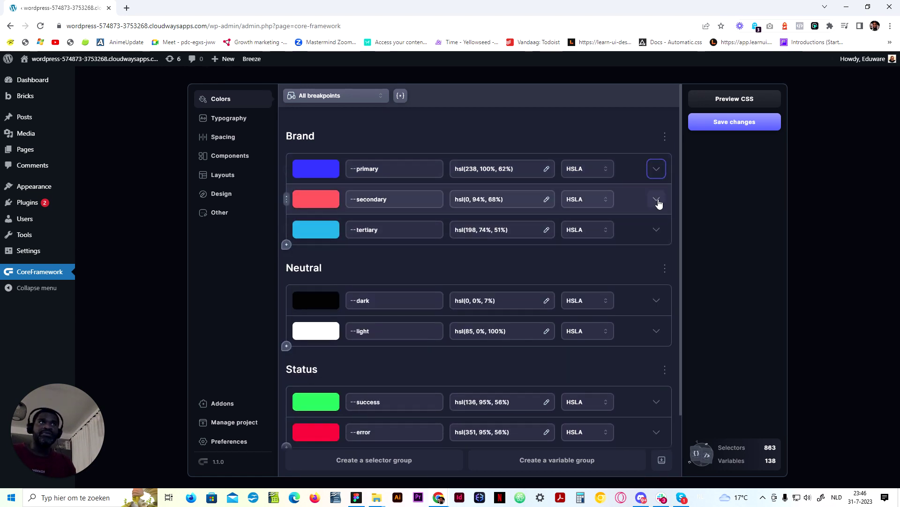
click(656, 199)
click(365, 351)
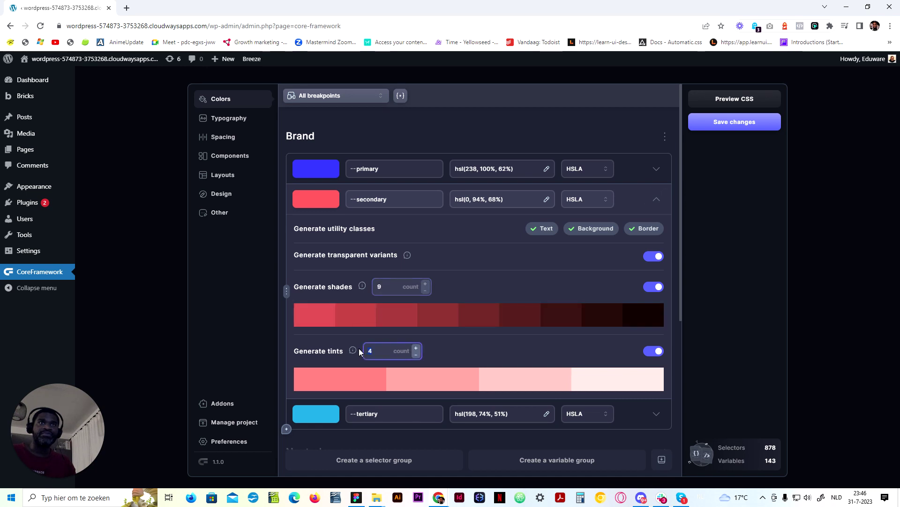
click(656, 199)
Step: Set Brand tertiary to generate 9 shades and 9 tints
click(655, 229)
double_click(380, 316)
text(9)
double_click(372, 381)
text(9)
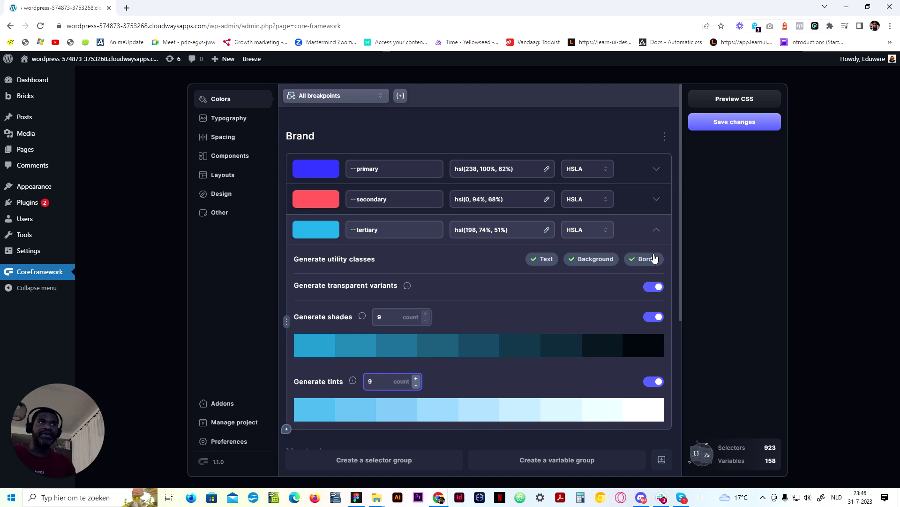
click(656, 229)
click(657, 301)
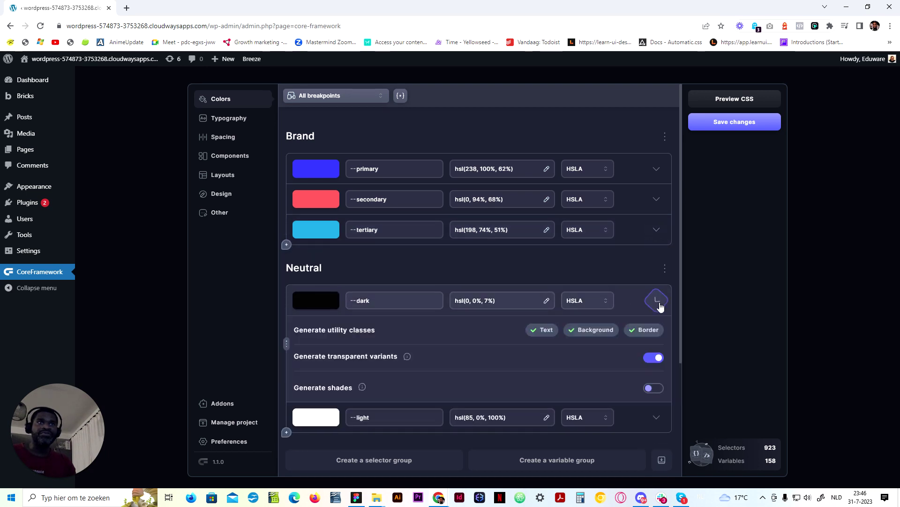
Step: Enable shades and tints on Neutral dark, each generating 9
scroll(621, 299, down, 2)
click(653, 294)
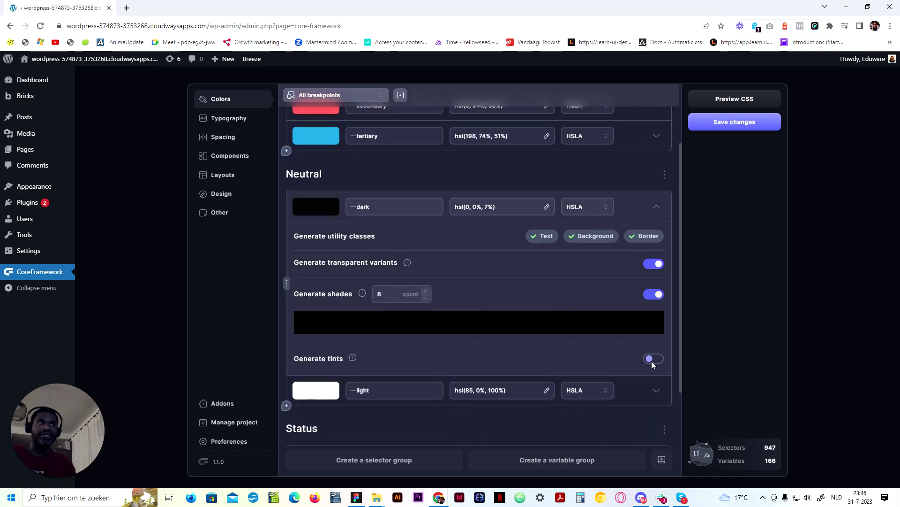
click(653, 358)
double_click(380, 294)
text(9)
double_click(371, 358)
text(9)
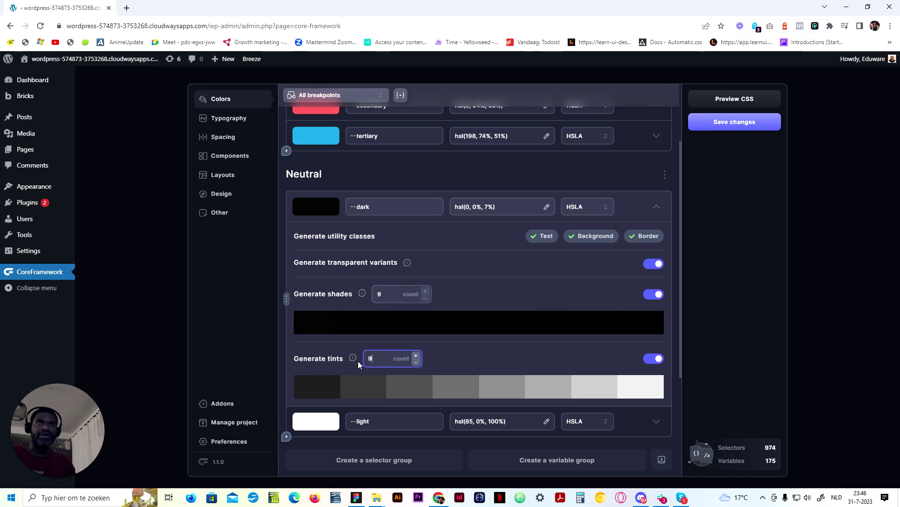
click(657, 208)
Step: Enable shades and tints on Neutral light, each generating 9
click(658, 259)
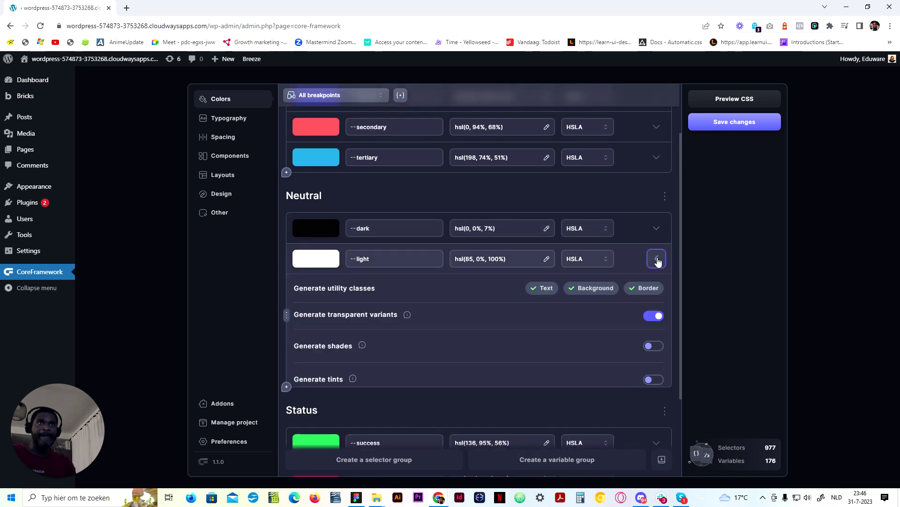
click(653, 346)
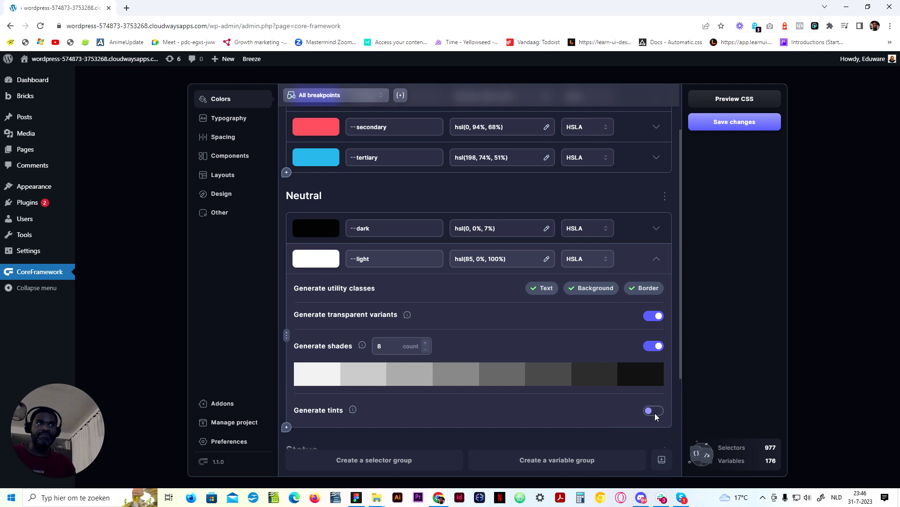
click(654, 410)
double_click(372, 409)
text(9)
double_click(380, 345)
text(9)
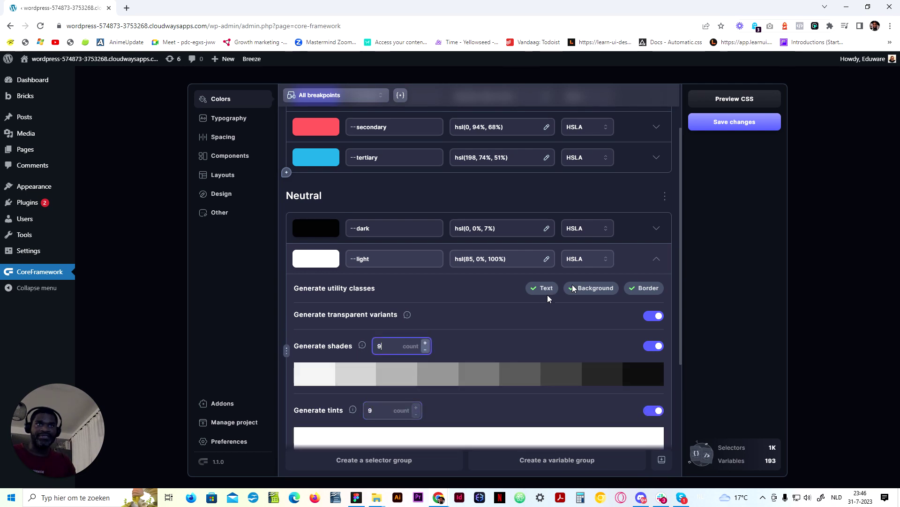
click(656, 259)
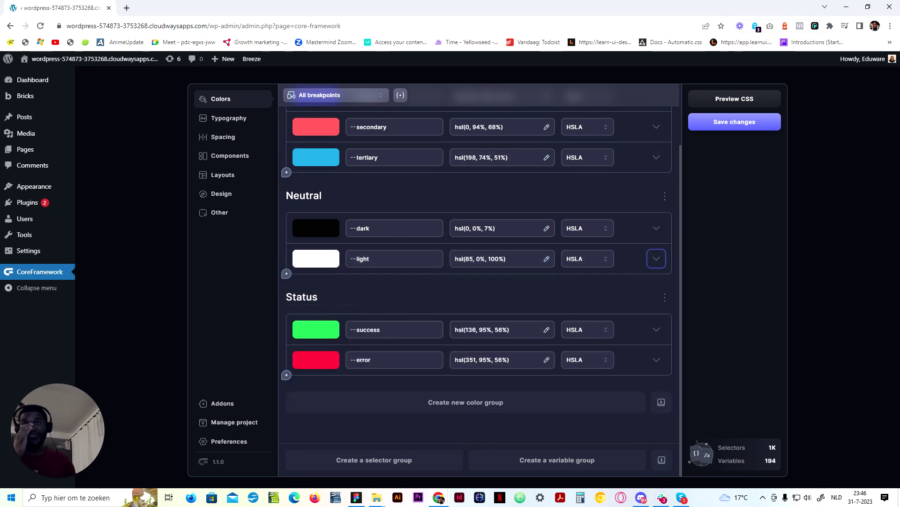
scroll(371, 313, up, 2)
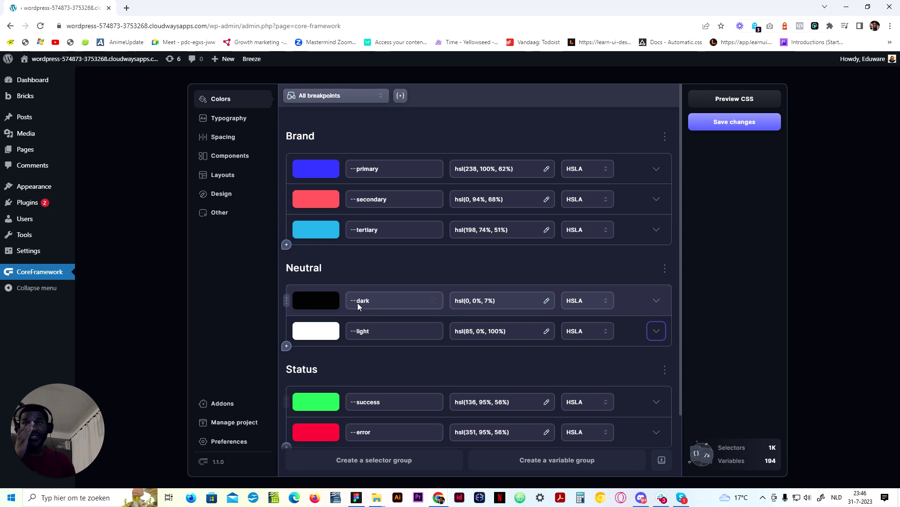
Step: View the Typography settings page, then move on to Spacing
click(238, 128)
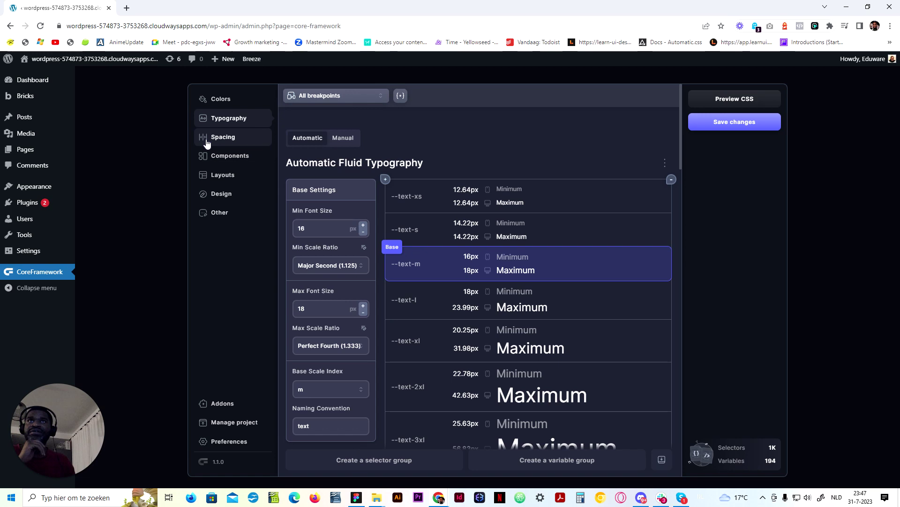
click(237, 144)
Step: Scroll through the Components previews (.btn, .badge, .input, .link, .card)
click(236, 157)
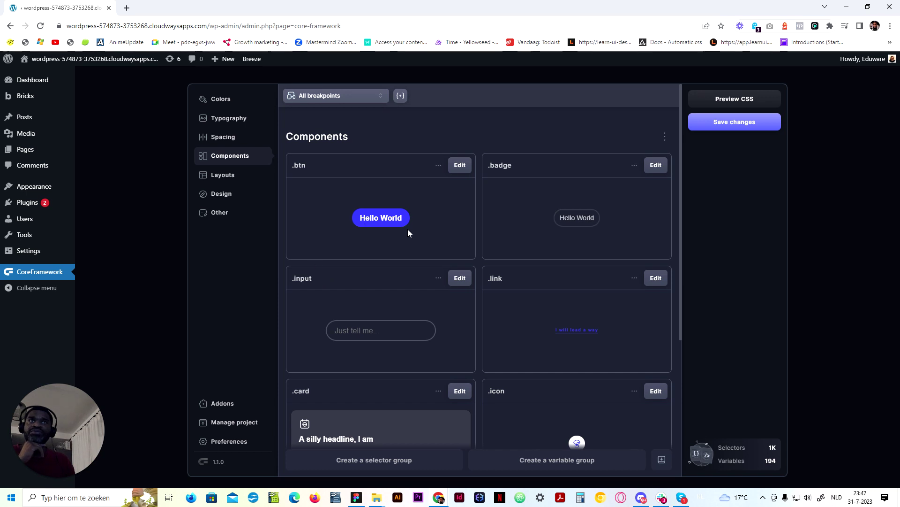
scroll(578, 249, down, 2)
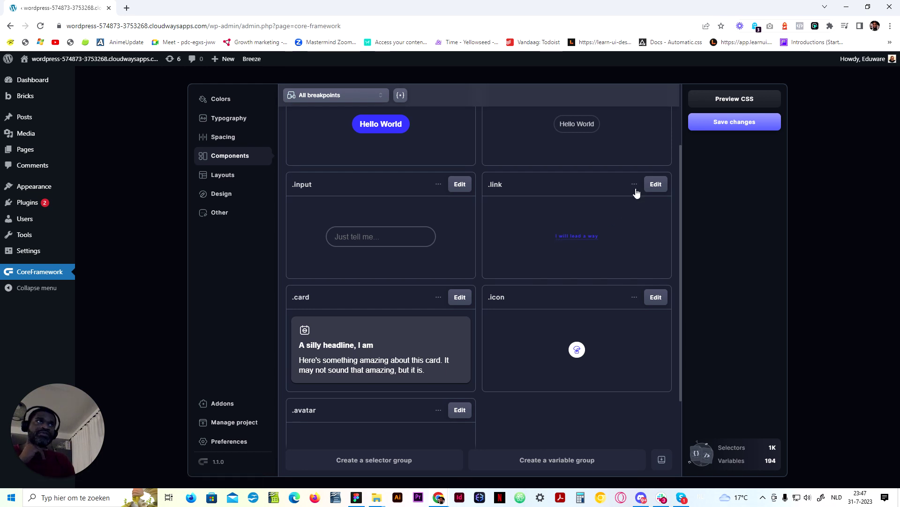
scroll(530, 309, down, 2)
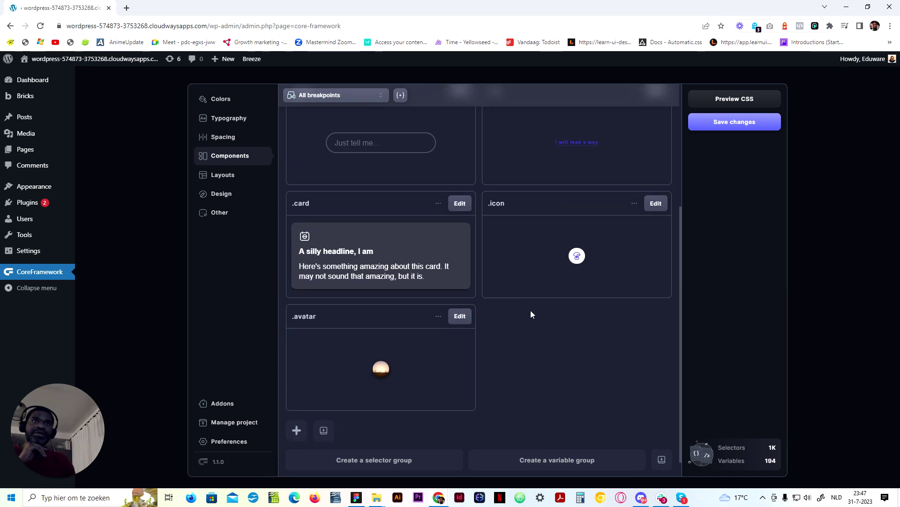
scroll(482, 356, up, 5)
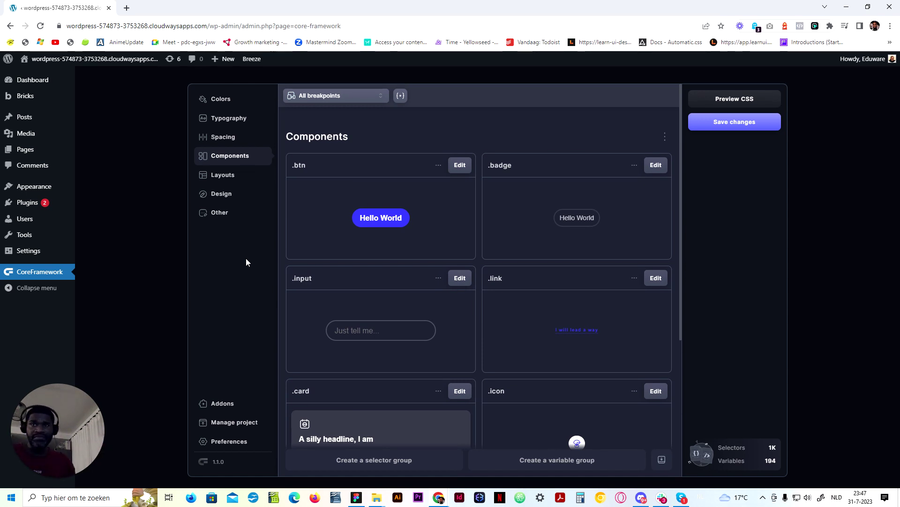
click(235, 422)
Step: Review Preferences (62.5% root font size, 320–1400 px widths), then go back to Colors
click(246, 439)
scroll(409, 300, down, 5)
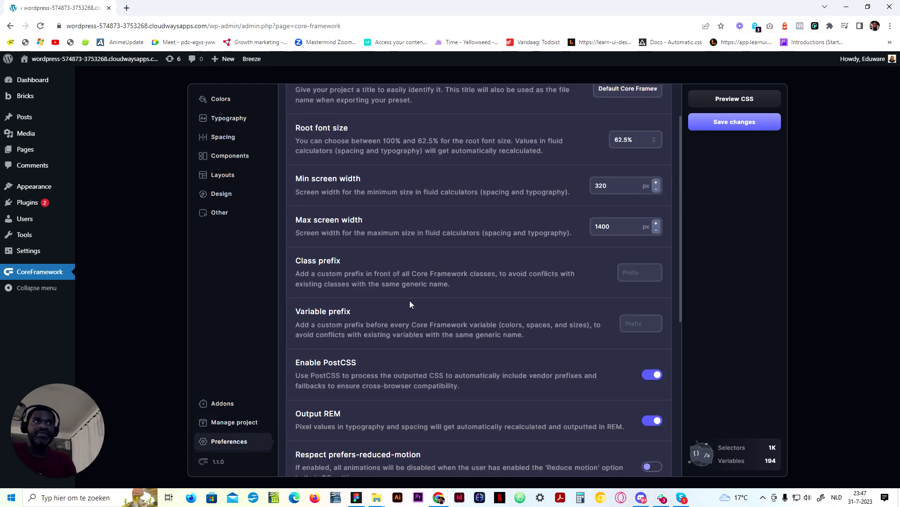
scroll(412, 283, up, 2)
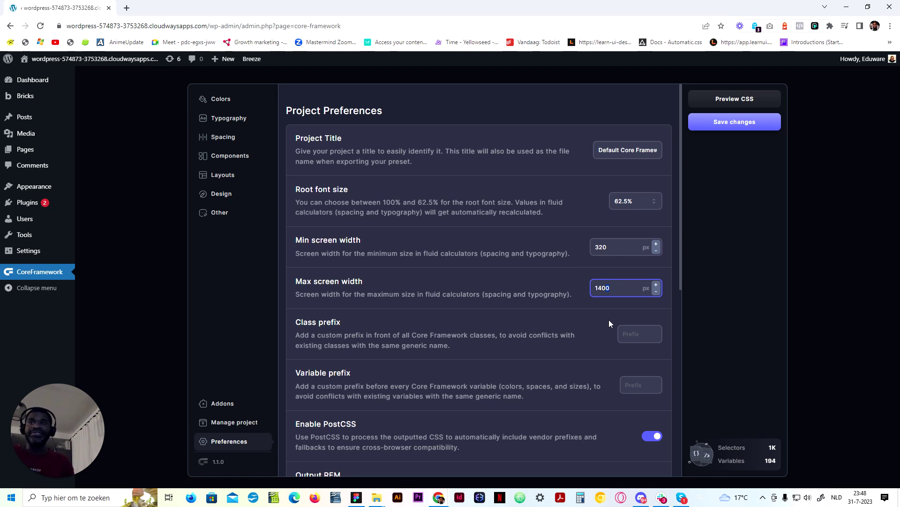
click(226, 98)
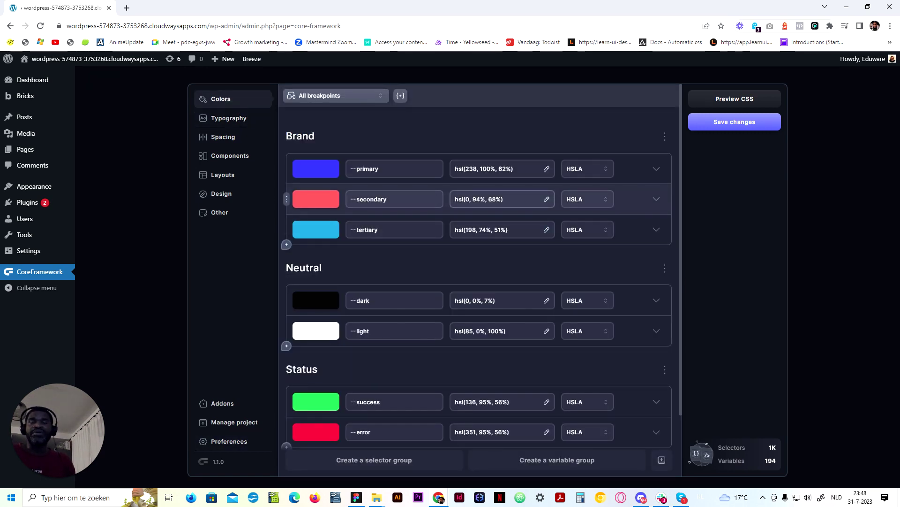
click(656, 199)
click(656, 199)
click(656, 230)
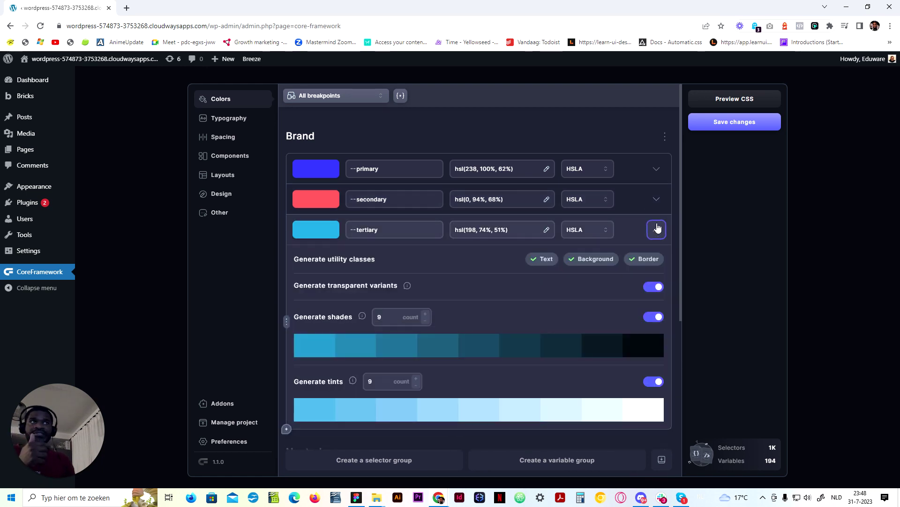
click(656, 199)
click(656, 199)
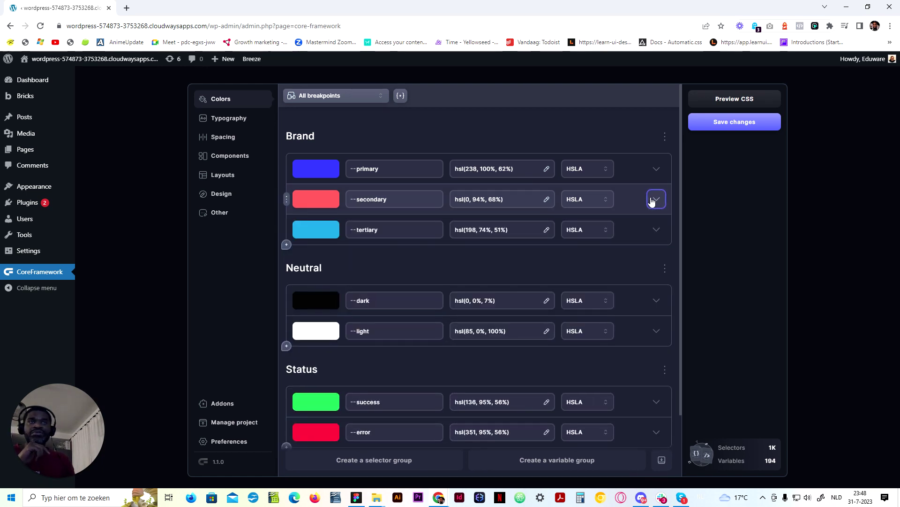
click(656, 198)
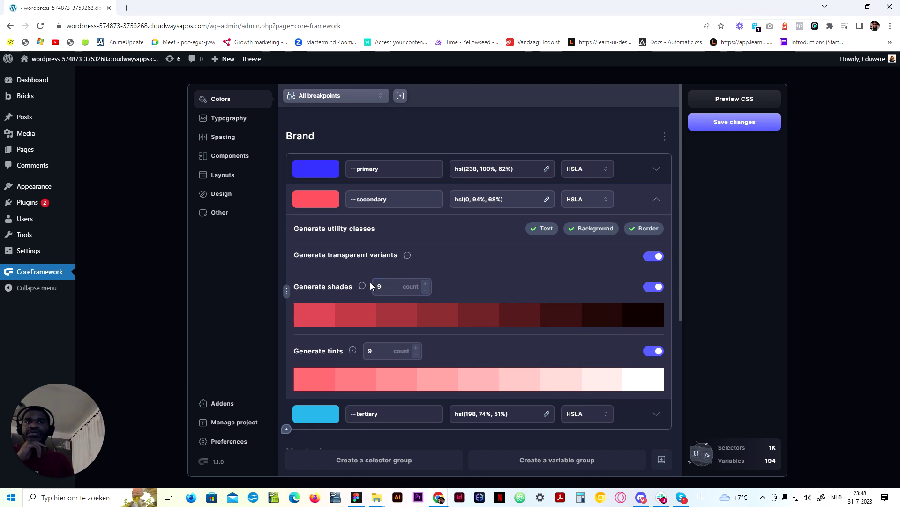
click(461, 291)
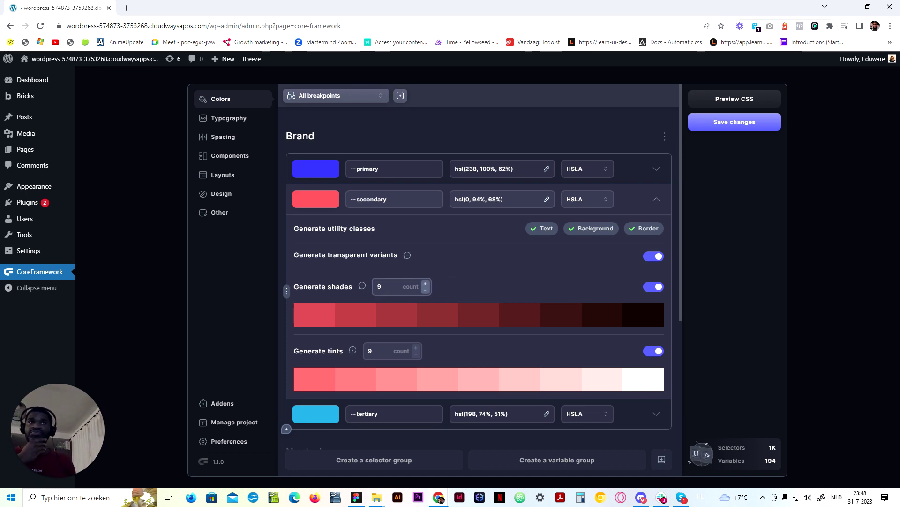
click(654, 201)
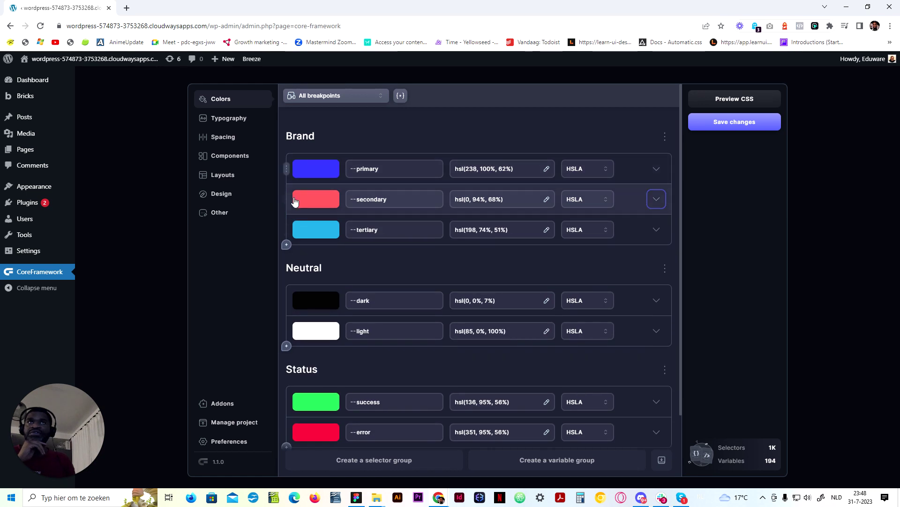